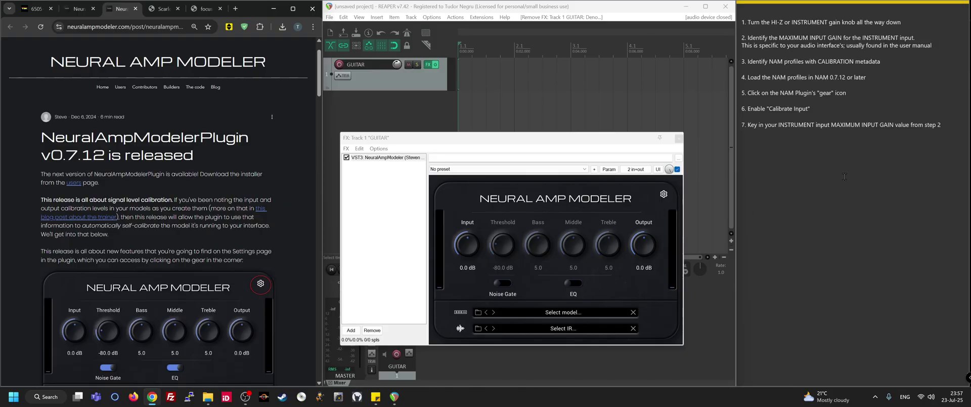
# Step: Close REAPER's FX chain, highlight checklist step 1 (instrument gain fully down), and show the Scarlett photo
pyautogui.click(680, 139)
pyautogui.click(680, 140)
pyautogui.click(874, 52)
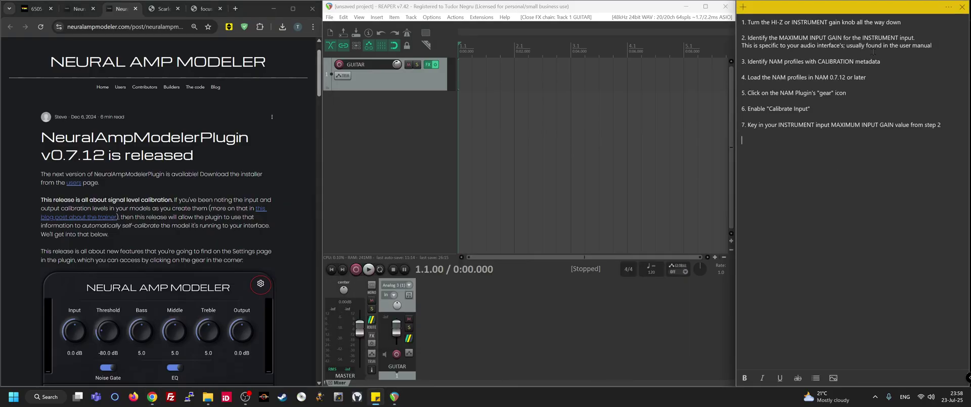
pyautogui.moveTo(907, 21); pyautogui.dragTo(742, 22)
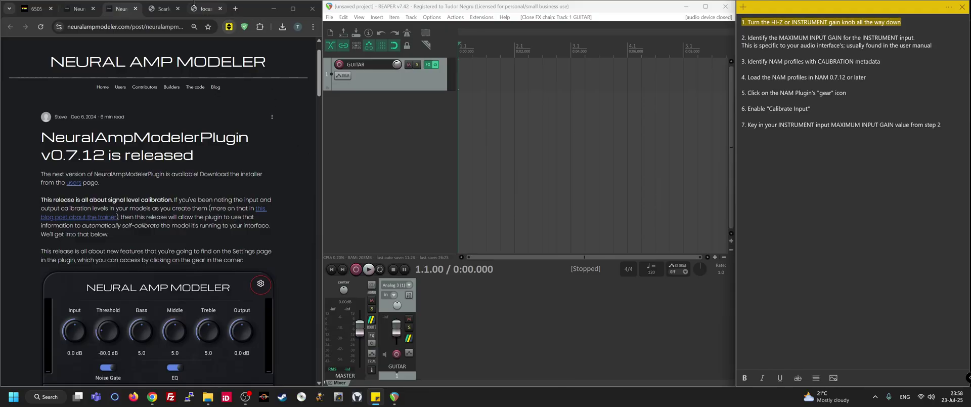
pyautogui.click(199, 8)
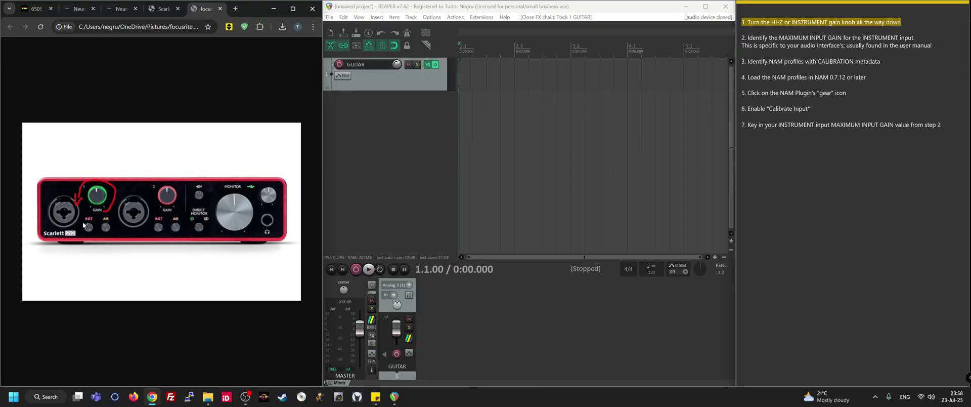
# Step: Highlight the phrase 'MAXIMUM INPUT GAIN' in step 2 of the sticky-note checklist
pyautogui.click(889, 45)
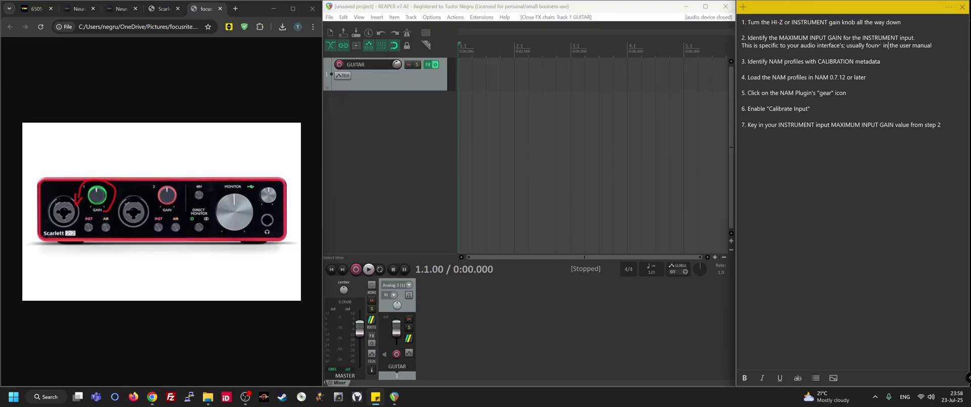
pyautogui.moveTo(935, 45); pyautogui.dragTo(840, 45)
pyautogui.click(808, 45)
pyautogui.moveTo(779, 38); pyautogui.dragTo(839, 39)
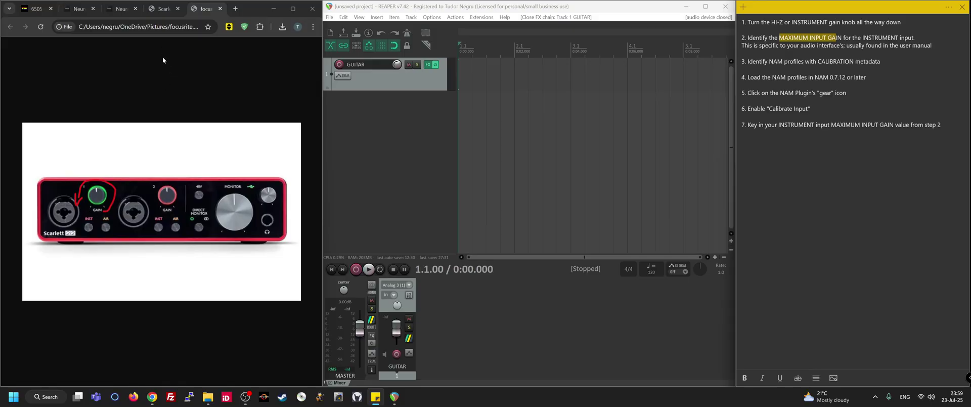
# Step: Search the Scarlett 2i2 user guide PDF for 'maximum input'
pyautogui.click(160, 9)
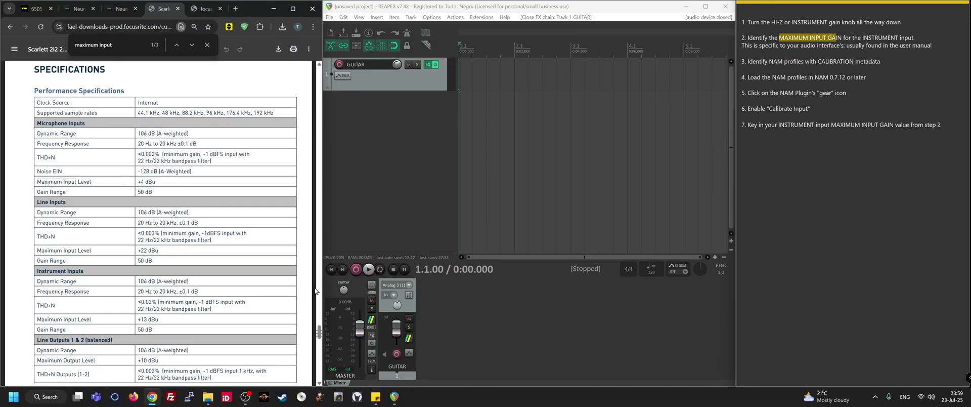
pyautogui.moveTo(319, 331); pyautogui.dragTo(319, 75)
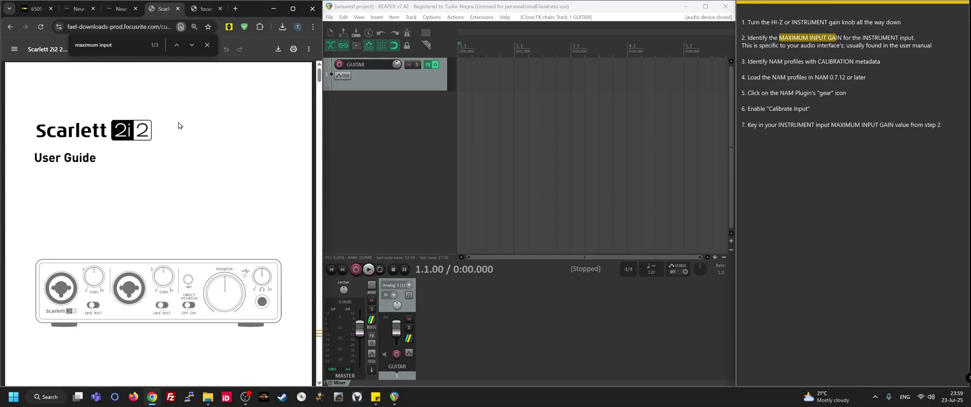
pyautogui.hotkey('ctrl', 'f')
pyautogui.write('maximu')
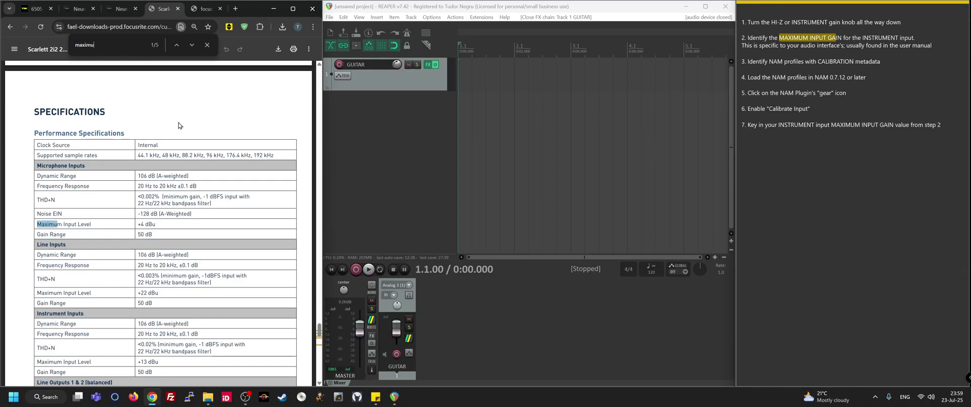
pyautogui.write('m input')
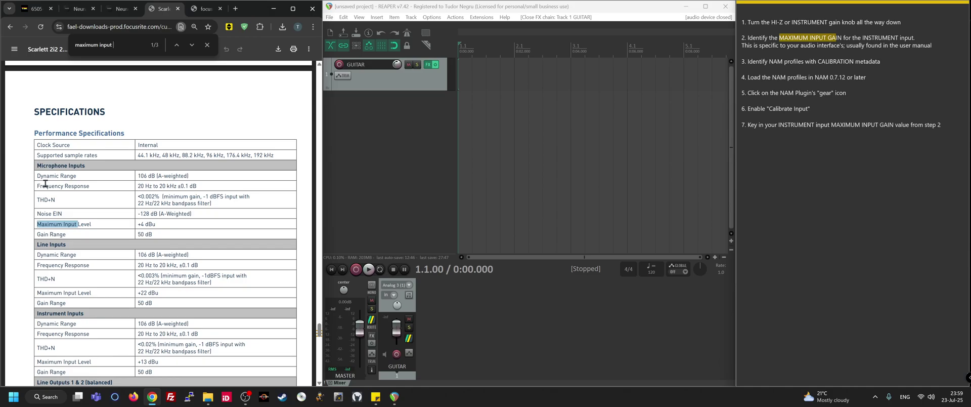
# Step: Highlight the +13 dBu maximum input level in the Instrument Inputs row
pyautogui.tripleClick(37, 165)
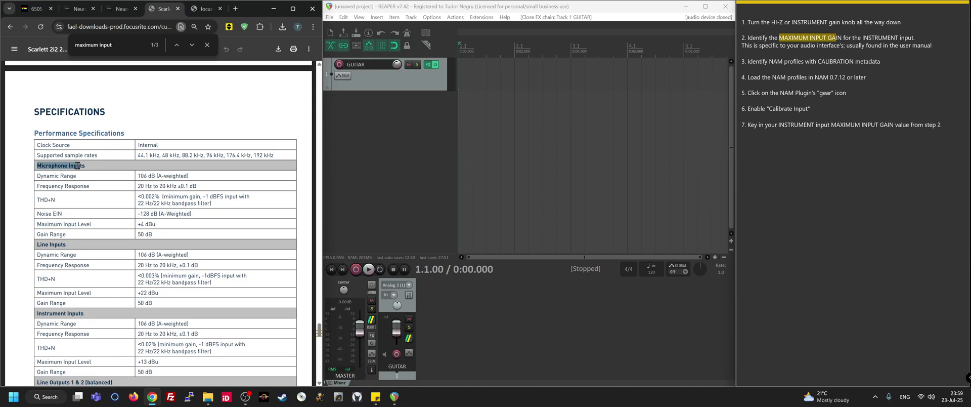
pyautogui.click(38, 312)
pyautogui.scroll(-1, 56, 311)
pyautogui.moveTo(37, 319); pyautogui.dragTo(170, 314)
pyautogui.click(169, 321)
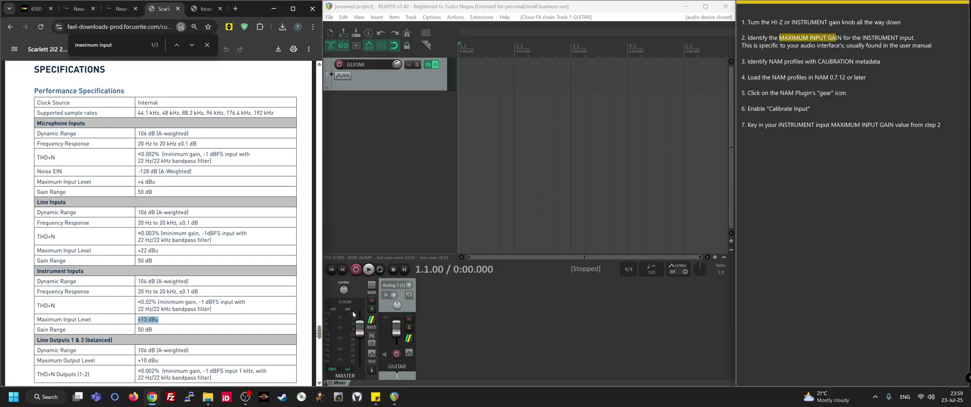
pyautogui.click(169, 323)
pyautogui.moveTo(138, 319); pyautogui.dragTo(162, 320)
# Step: Highlight checklist step 3 on calibrated NAM profiles and load the TONE3000 site in a new tab
pyautogui.click(853, 88)
pyautogui.moveTo(883, 61); pyautogui.dragTo(741, 61)
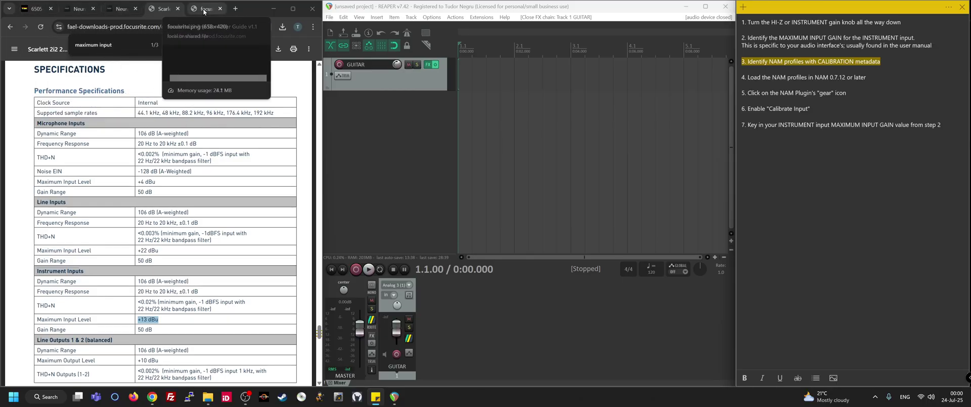
pyautogui.click(235, 9)
pyautogui.write('tonezone3000.com')
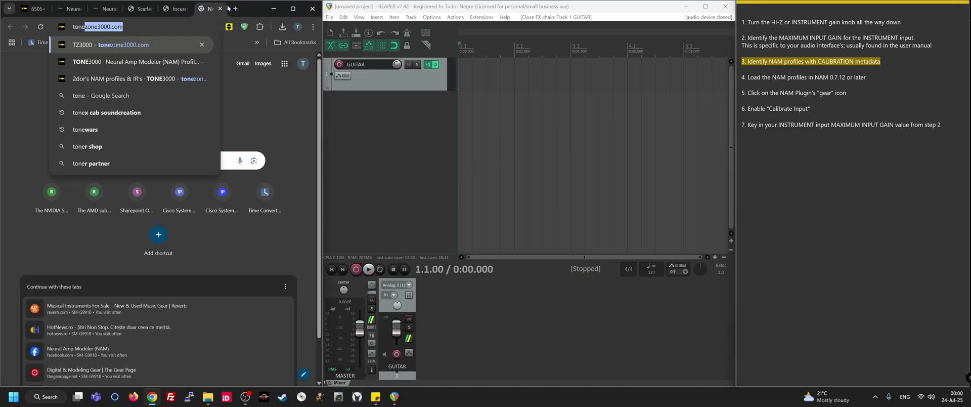
pyautogui.press('Return')
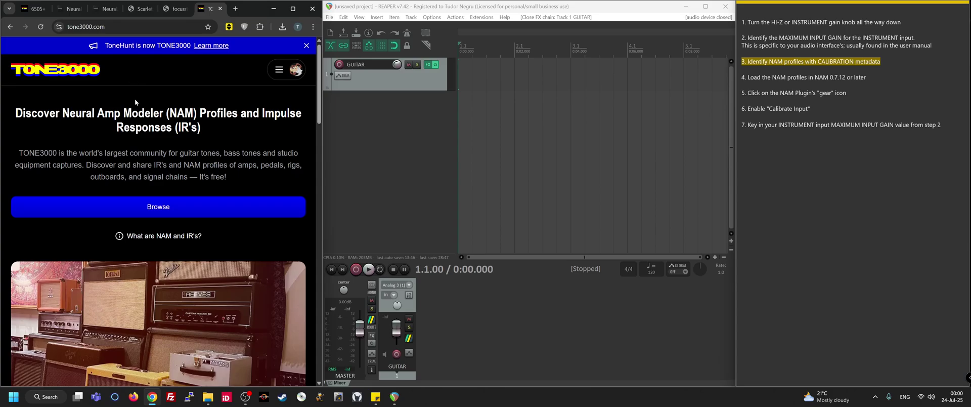
# Step: Browse TONE3000 tones with the Technical filter set to Calibrated profiles only
pyautogui.click(139, 212)
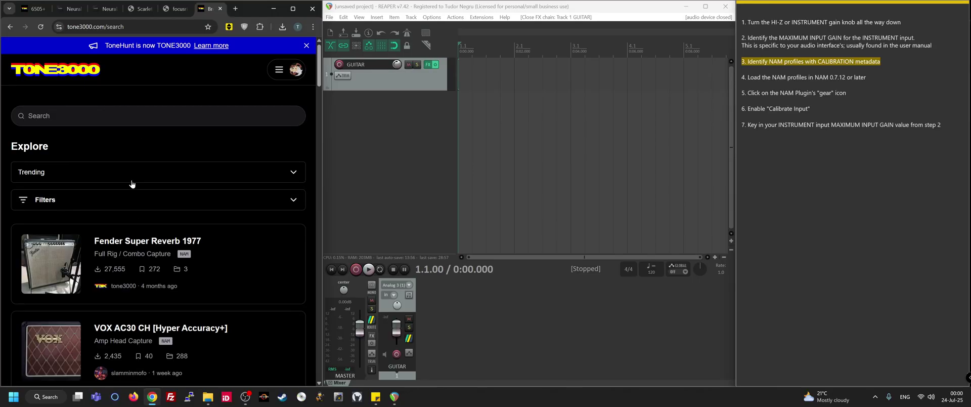
pyautogui.click(157, 208)
pyautogui.scroll(-3, 153, 207)
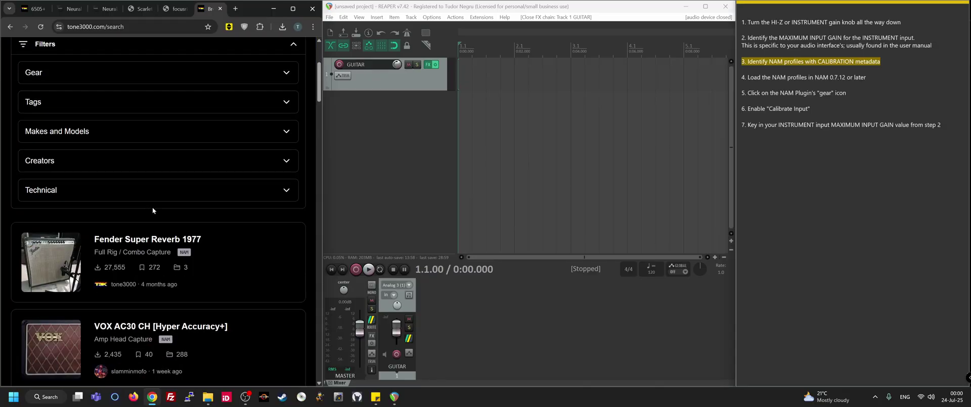
pyautogui.click(135, 178)
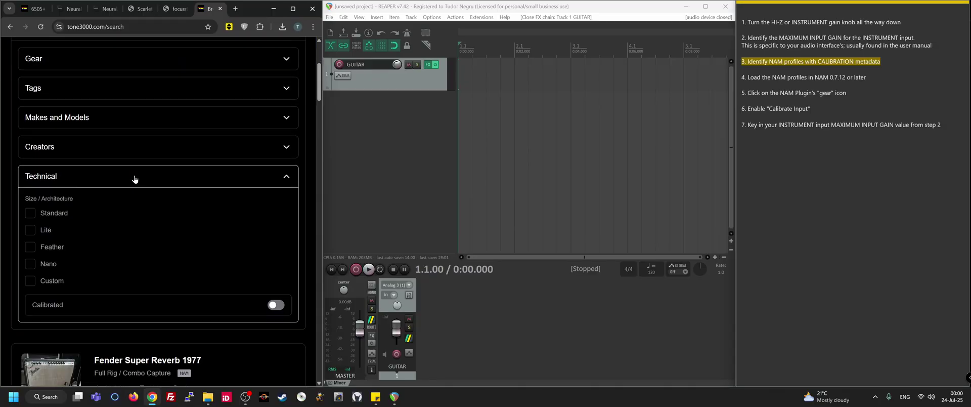
pyautogui.click(276, 304)
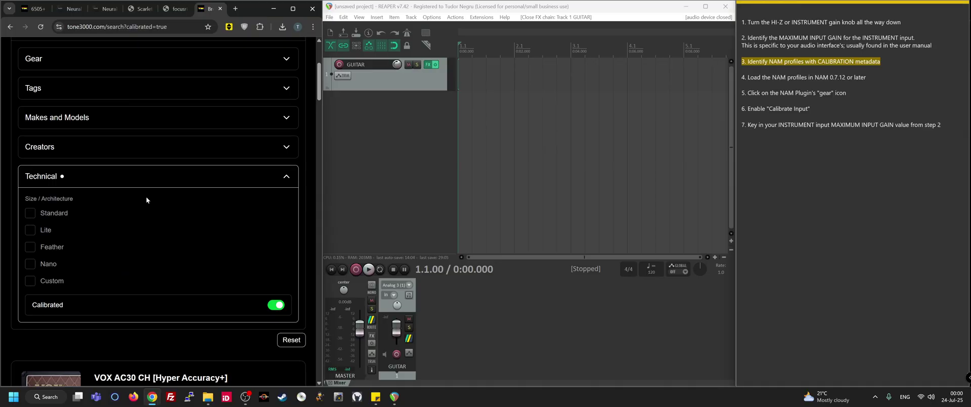
# Step: Download APP-6505Plus-Scooped-Gain-10 from the 6505+ Gain Range Pack page
pyautogui.scroll(-10, 146, 199)
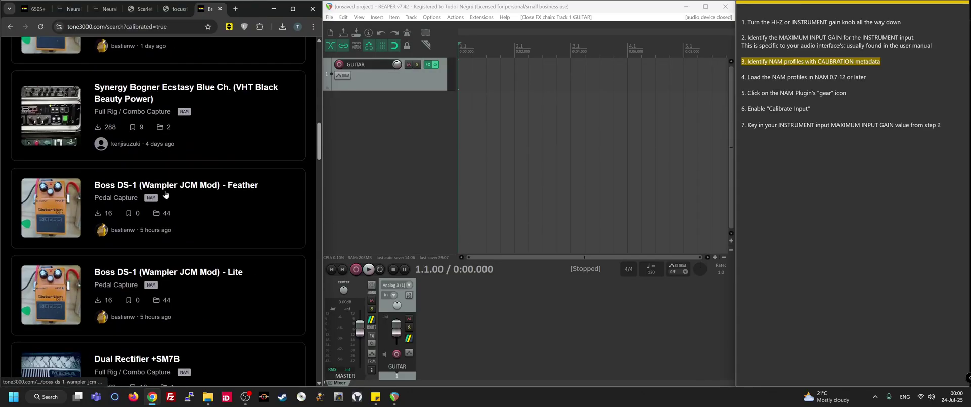
pyautogui.scroll(-10, 165, 192)
pyautogui.scroll(4, 149, 167)
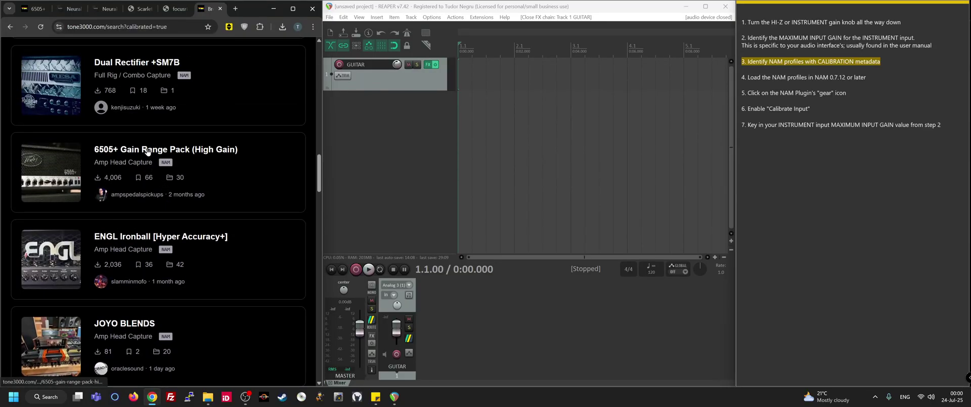
pyautogui.click(154, 162)
pyautogui.scroll(-10, 175, 182)
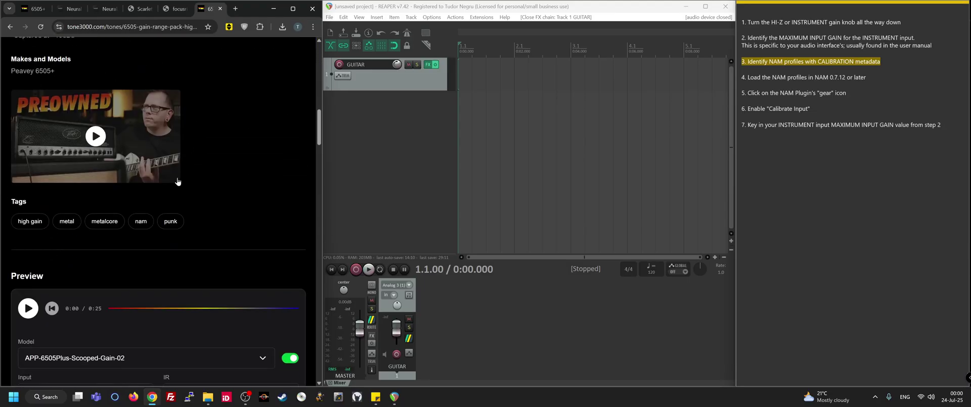
pyautogui.scroll(-5, 179, 177)
pyautogui.scroll(2, 147, 188)
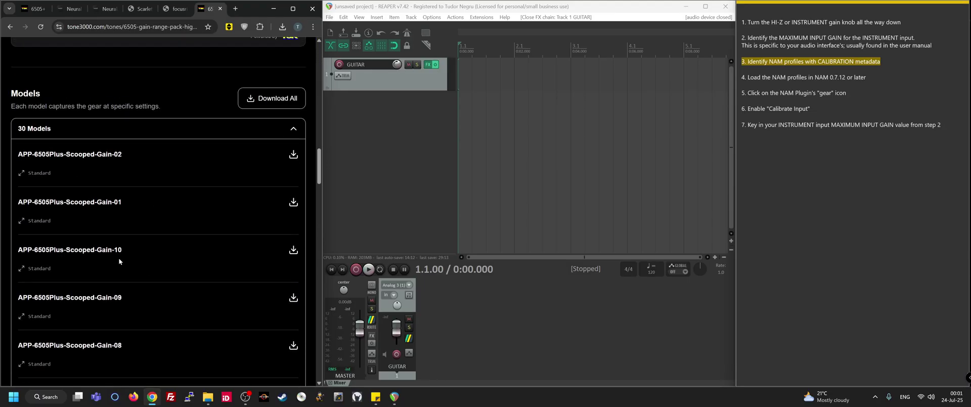
pyautogui.click(293, 250)
# Step: Highlight checklist step 4, then highlight v0.7.12 in the NAM plugin release post title
pyautogui.click(856, 77)
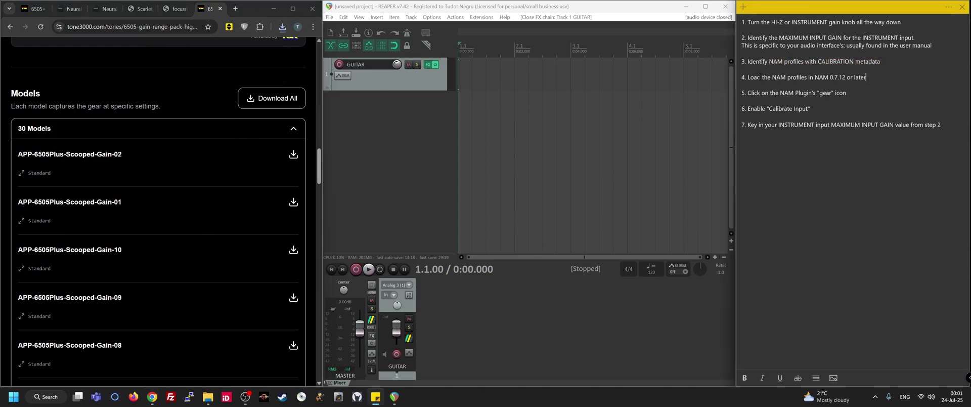
pyautogui.moveTo(878, 78); pyautogui.dragTo(739, 78)
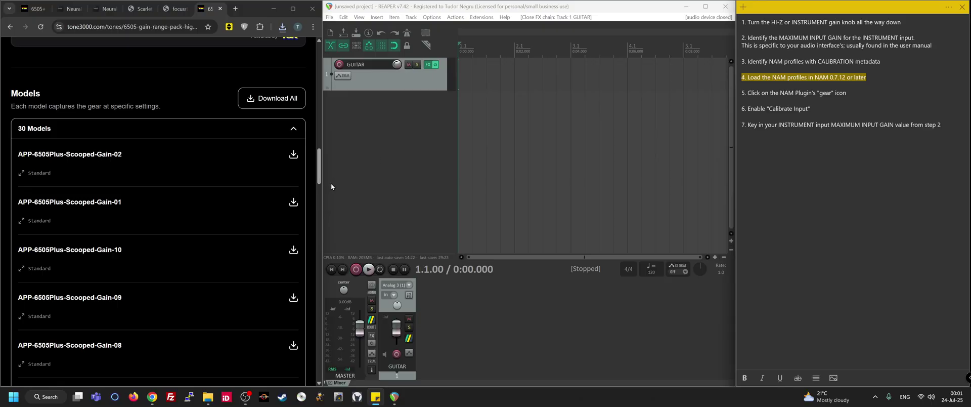
pyautogui.click(96, 10)
pyautogui.tripleClick(46, 138)
pyautogui.click(114, 157)
pyautogui.moveTo(41, 157); pyautogui.dragTo(102, 158)
pyautogui.click(41, 156)
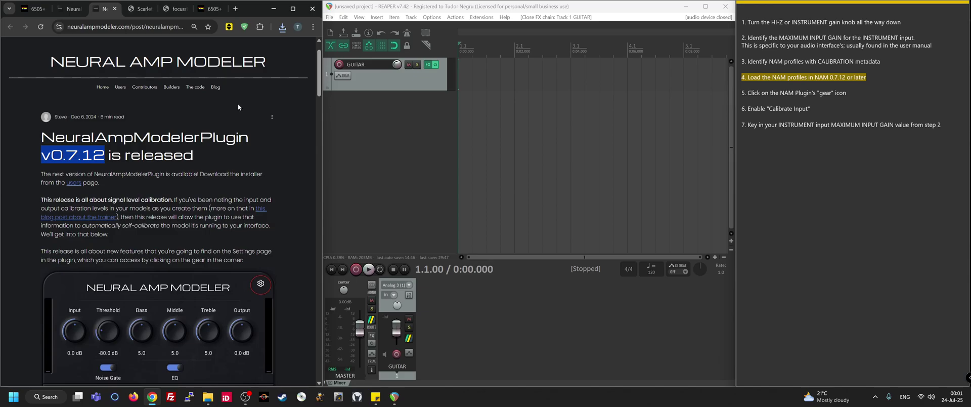
# Step: Open the GUITAR track's Neural Amp Modeler and view then close its settings page
pyautogui.click(429, 65)
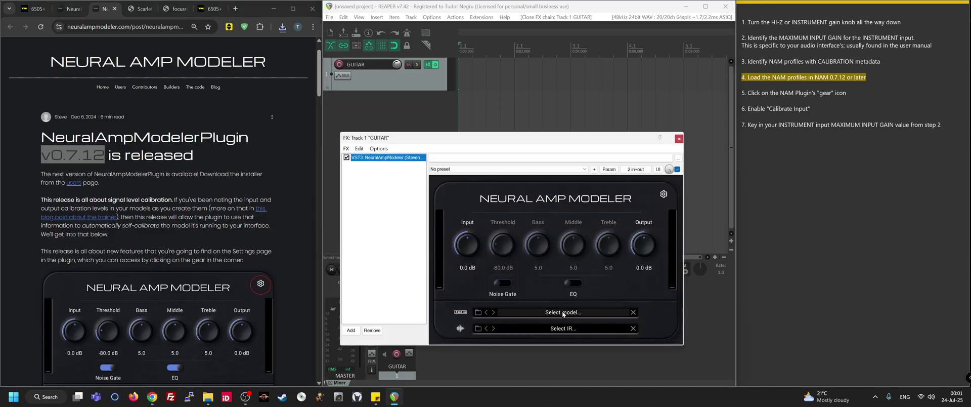
pyautogui.click(663, 195)
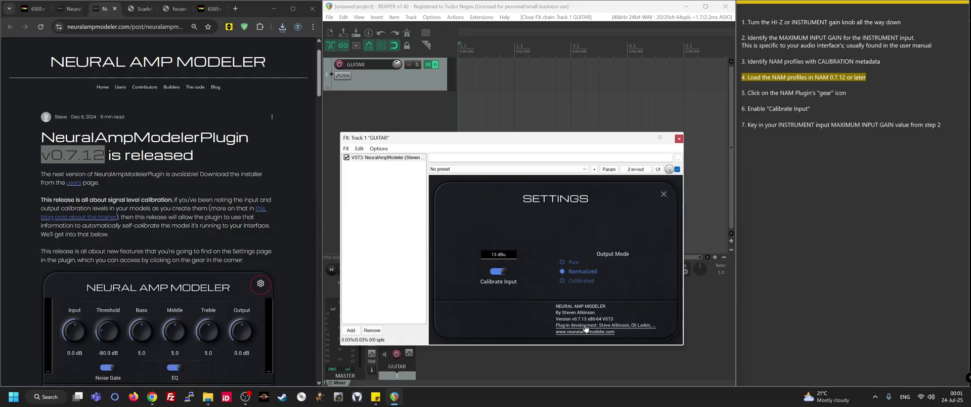
pyautogui.click(663, 194)
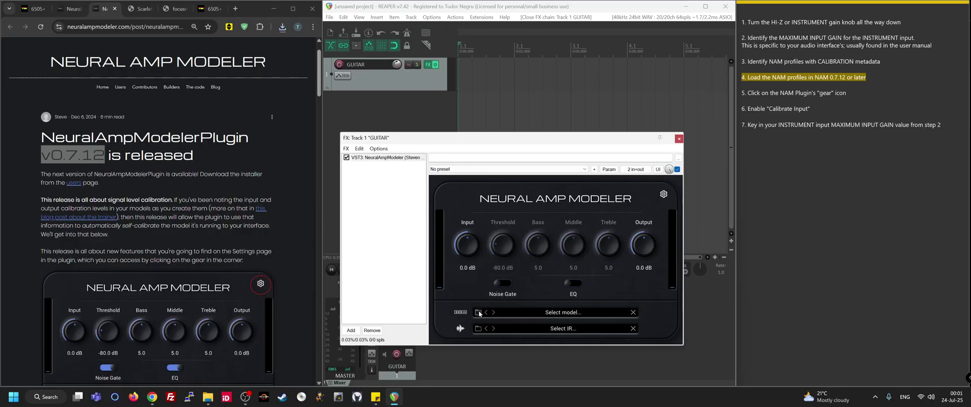
# Step: Load YA MES 412 OS Mix 01.wav from the York Audio MES 412 OS-V2 48k Mixes folder as the IR
pyautogui.click(478, 328)
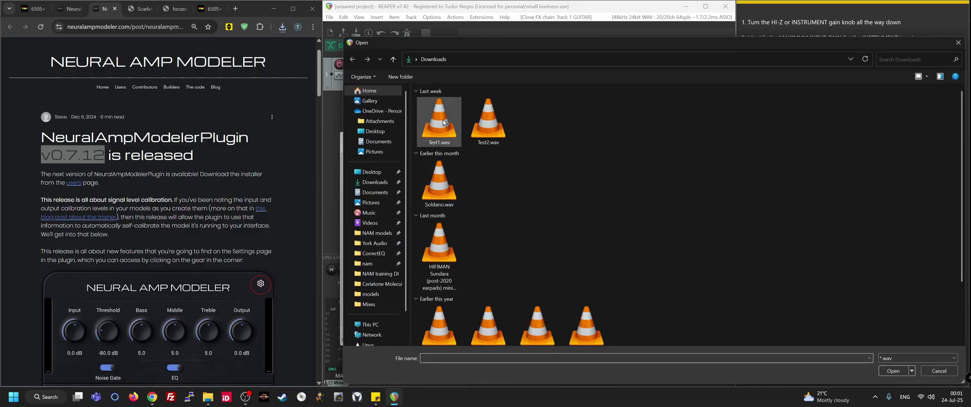
pyautogui.click(375, 242)
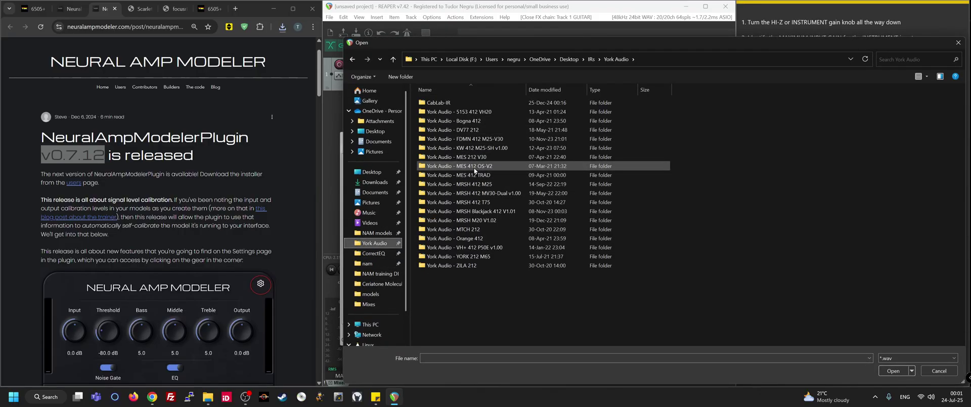
pyautogui.doubleClick(456, 165)
pyautogui.doubleClick(451, 110)
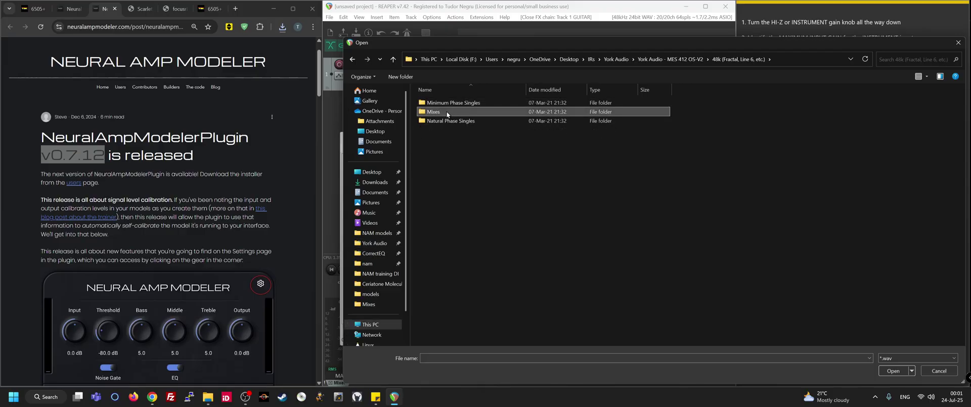
pyautogui.doubleClick(446, 111)
pyautogui.click(890, 370)
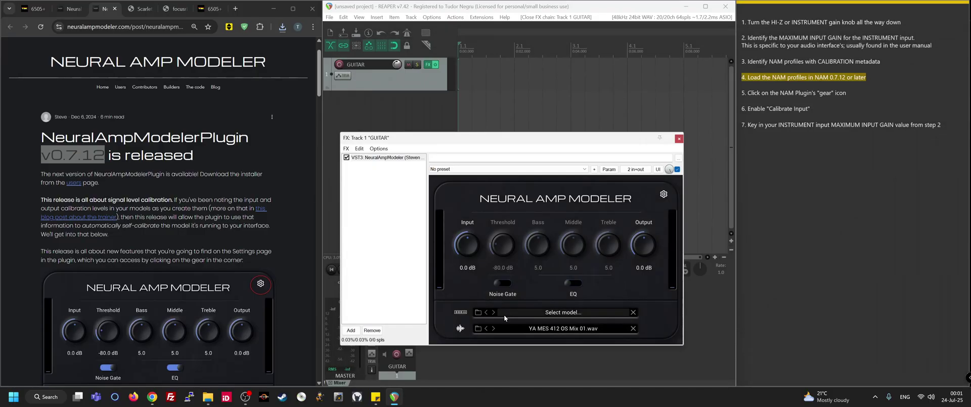
# Step: Load the APP-6505Plus-Scooped-Gain-10 (1).nam profile from Downloads and arm the GUITAR track
pyautogui.click(477, 312)
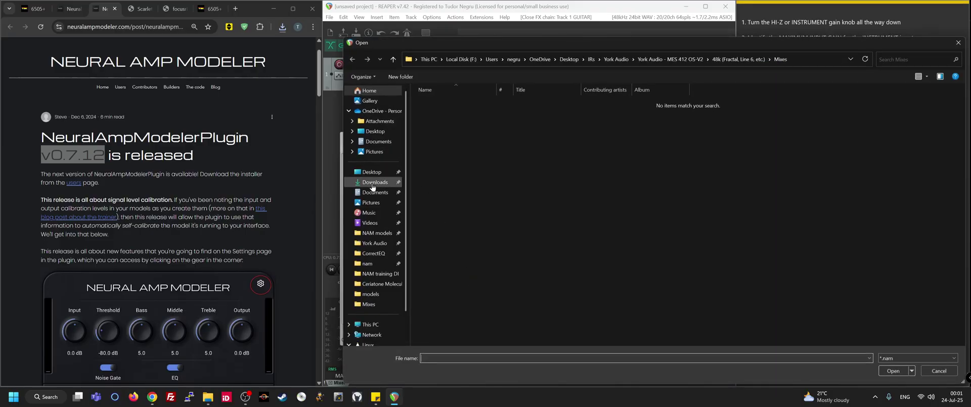
pyautogui.click(374, 182)
pyautogui.click(892, 366)
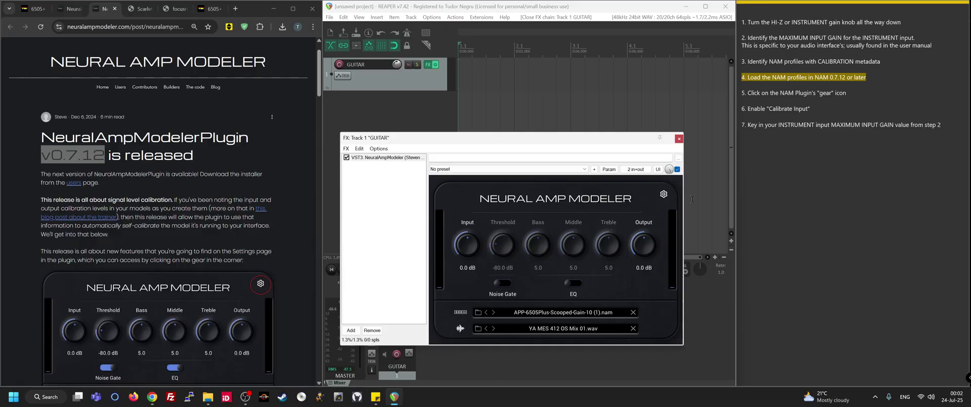
pyautogui.click(339, 64)
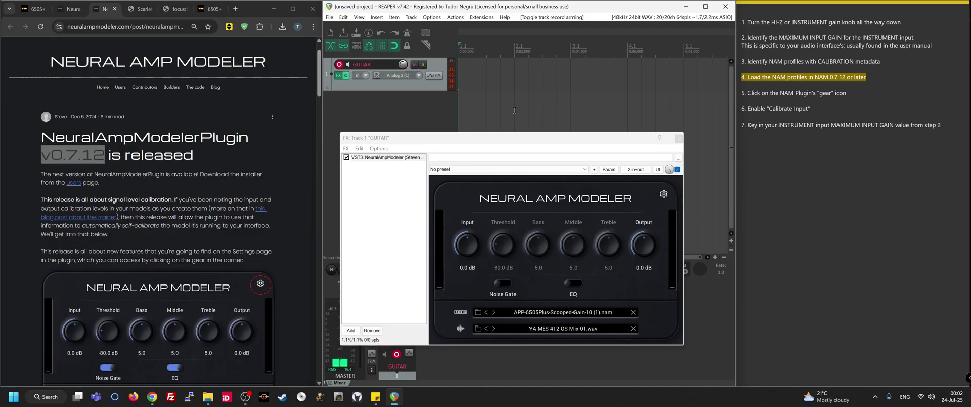
# Step: Enable Calibrate Input in NAM settings with a 13 dBu level, matching the Scarlett's +13 dBu spec
pyautogui.click(664, 194)
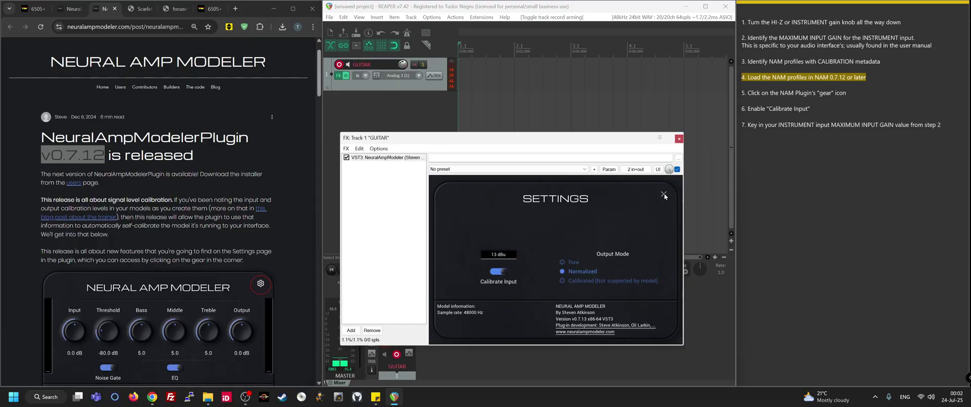
pyautogui.click(499, 271)
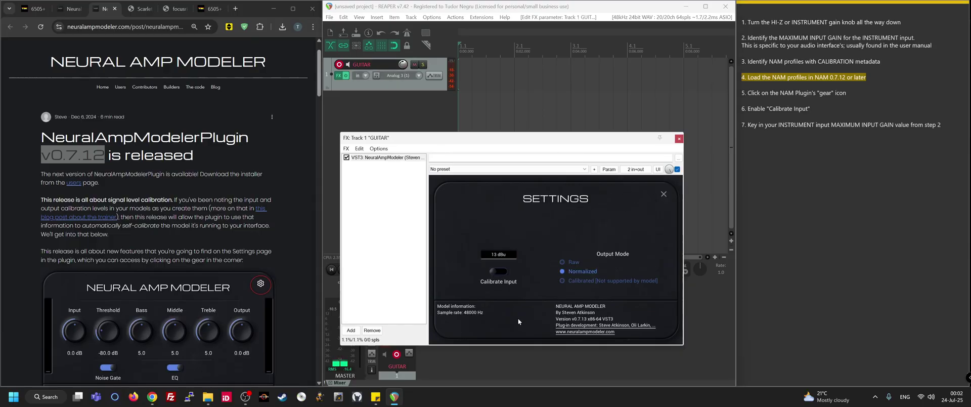
pyautogui.click(499, 272)
pyautogui.click(506, 258)
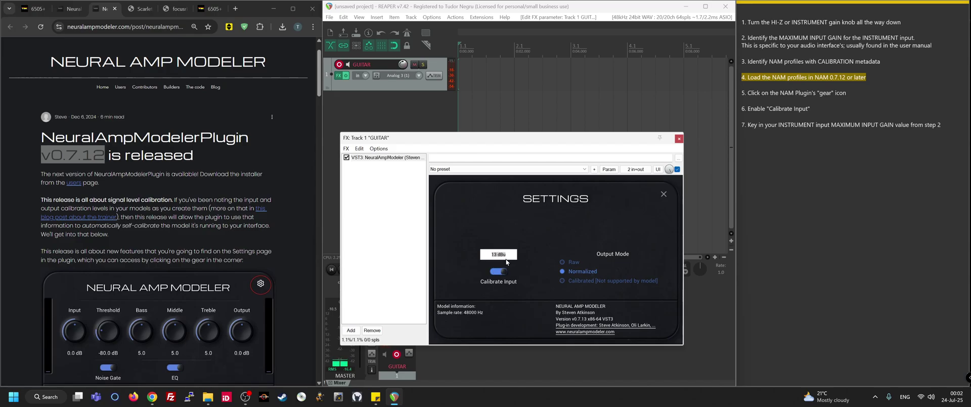
pyautogui.click(138, 9)
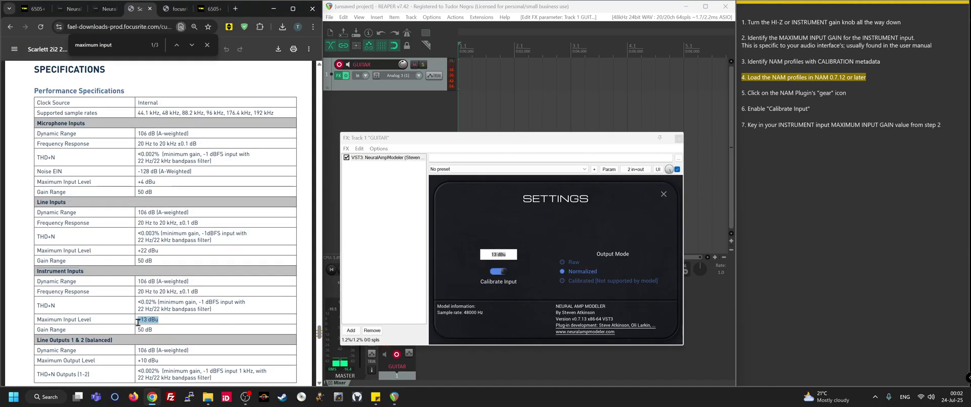
pyautogui.moveTo(159, 320); pyautogui.dragTo(136, 319)
pyautogui.click(508, 257)
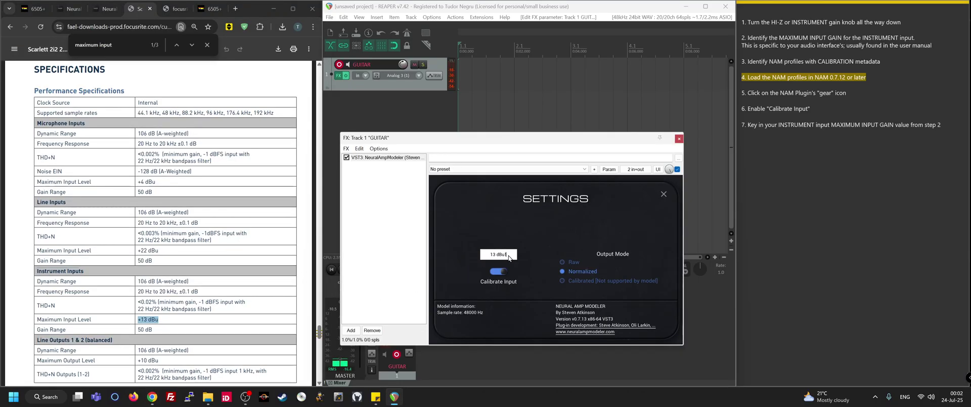
pyautogui.press('BackSpace')
pyautogui.press('BackSpace')
pyautogui.press('BackSpace')
pyautogui.press('BackSpace')
pyautogui.press('BackSpace')
pyautogui.press('BackSpace')
pyautogui.press('Return')
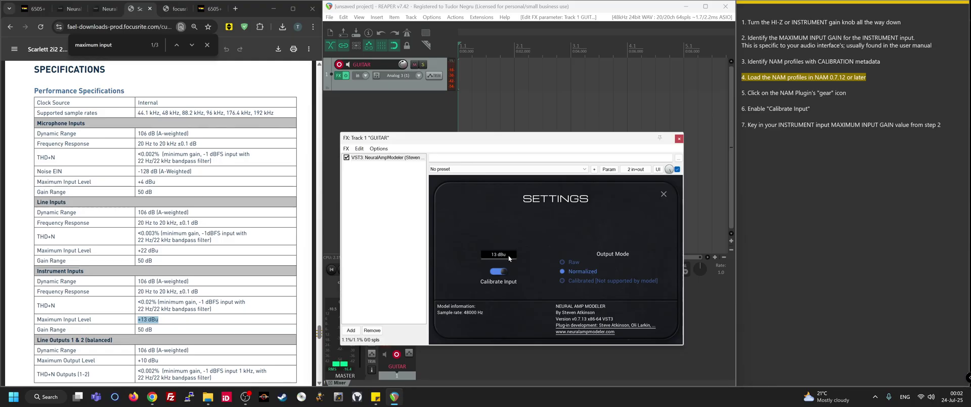
pyautogui.click(664, 194)
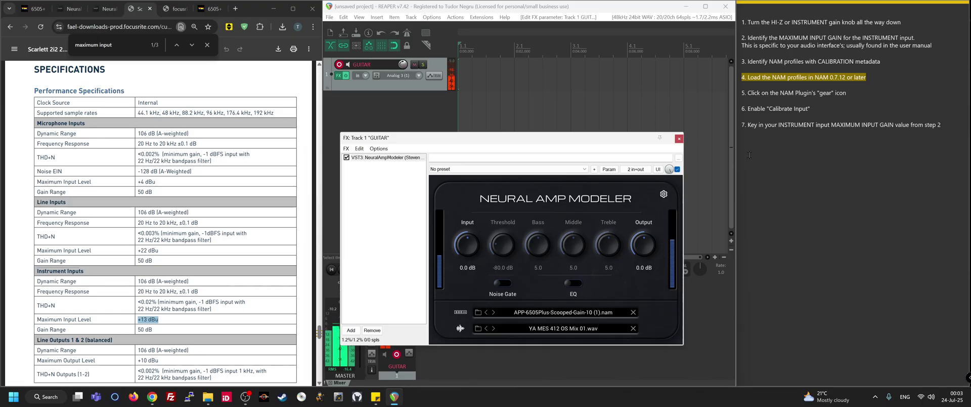
pyautogui.click(795, 108)
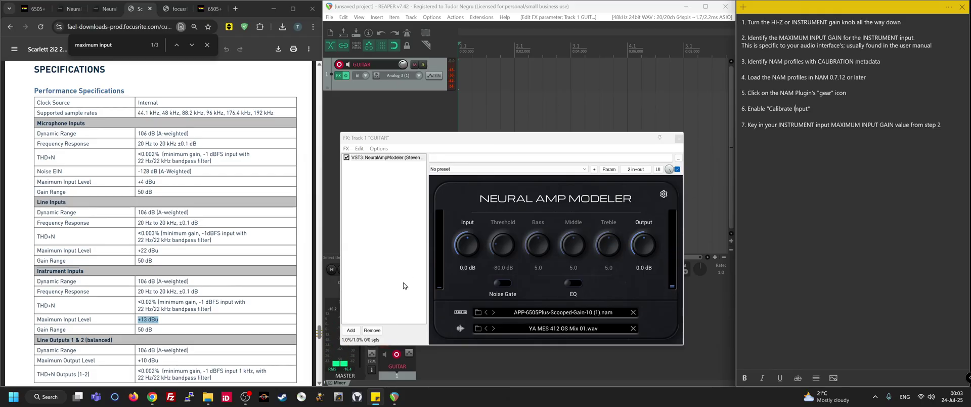
# Step: Add VST3: Denoiser Classic (Bertom) and drag it above NeuralAmpModeler in the chain
pyautogui.click(349, 331)
pyautogui.click(552, 168)
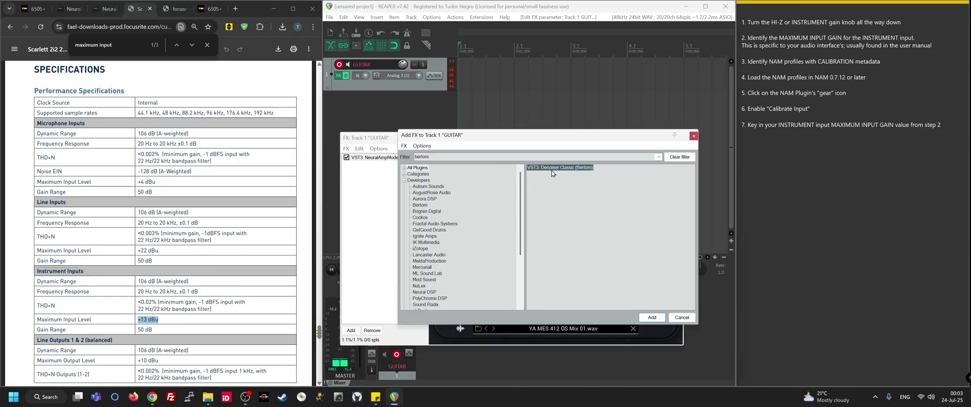
pyautogui.click(651, 317)
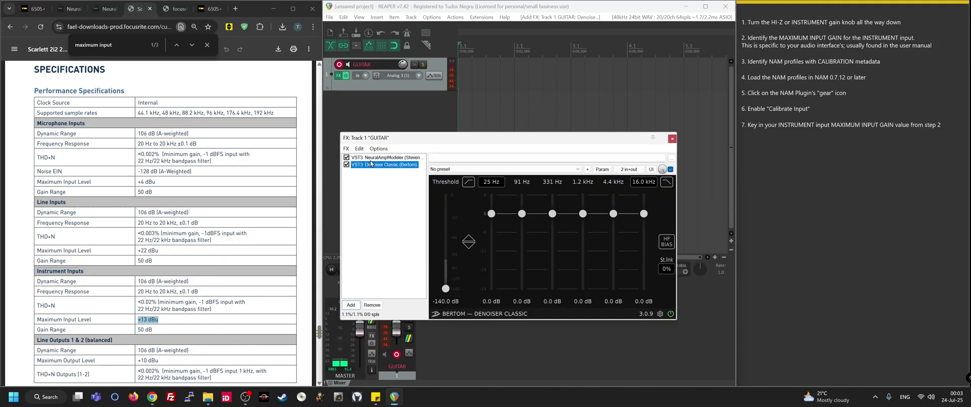
pyautogui.moveTo(371, 164); pyautogui.dragTo(381, 155)
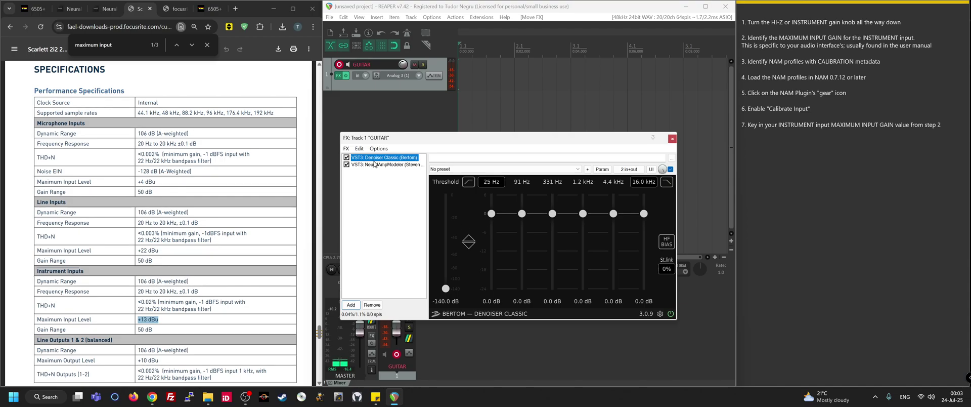
# Step: Pull the 25 Hz–16 kHz denoiser bands to about -24 dB, turn on HF BIAS, and set threshold to -111.8 dB
pyautogui.moveTo(491, 213); pyautogui.dragTo(491, 288)
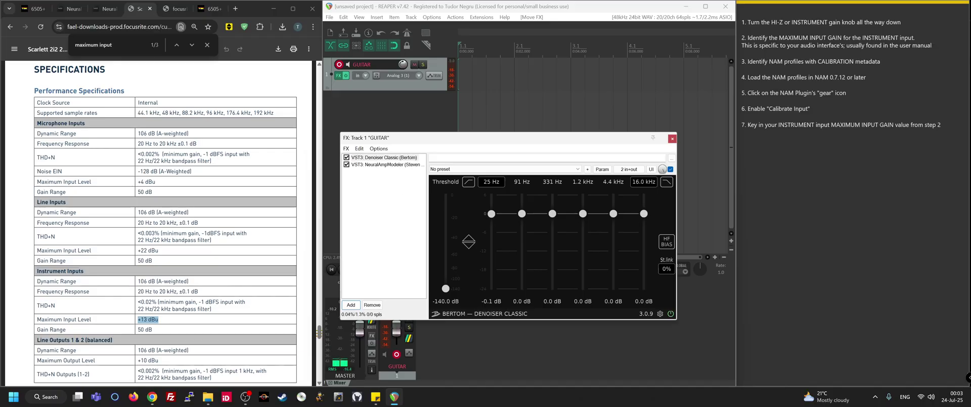
pyautogui.moveTo(523, 214); pyautogui.dragTo(522, 287)
pyautogui.moveTo(556, 217)
pyautogui.mouseDown()
pyautogui.moveTo(565, 267)
pyautogui.moveTo(583, 218)
pyautogui.moveTo(583, 287)
pyautogui.mouseUp()
pyautogui.moveTo(613, 213); pyautogui.dragTo(614, 288)
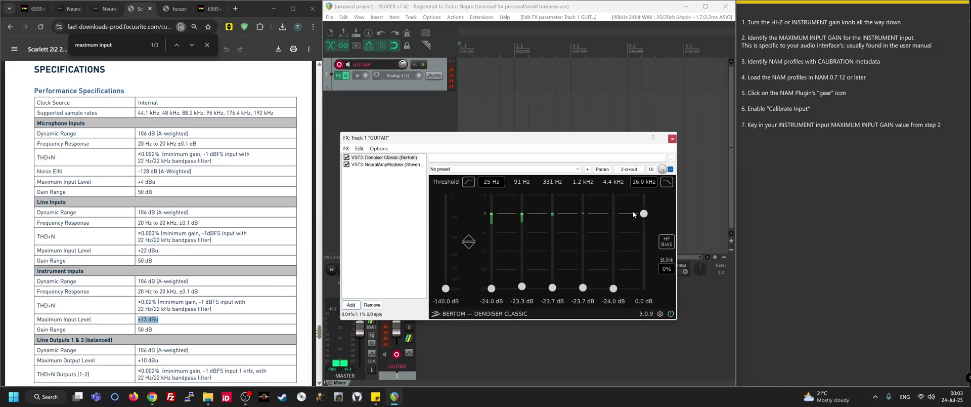
pyautogui.moveTo(644, 213); pyautogui.dragTo(644, 288)
pyautogui.click(667, 242)
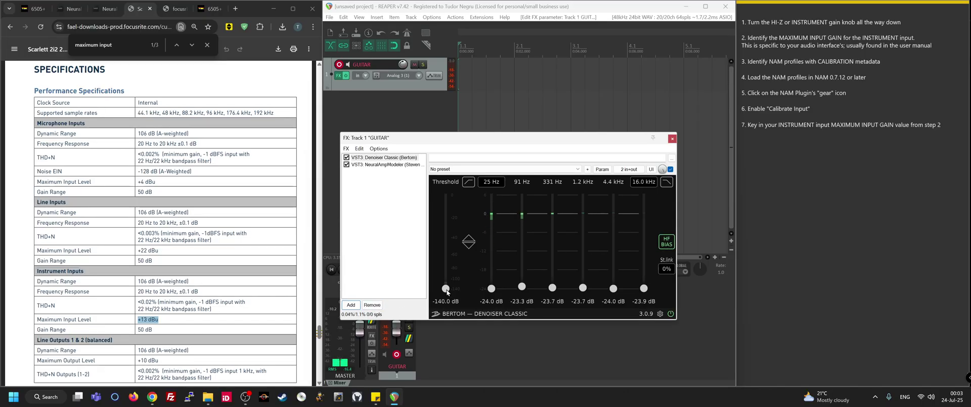
pyautogui.moveTo(445, 288); pyautogui.dragTo(445, 283)
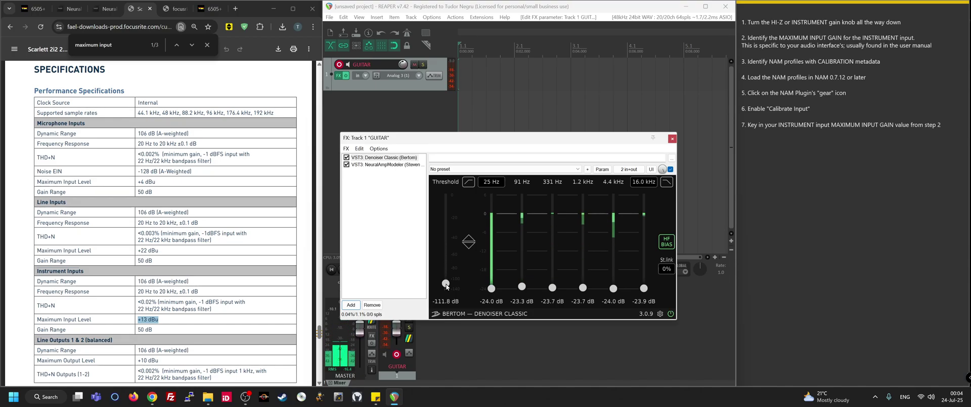
# Step: Select NeuralAmpModeler in the FX chain and enable its noise gate at -80.0 dB
pyautogui.click(377, 165)
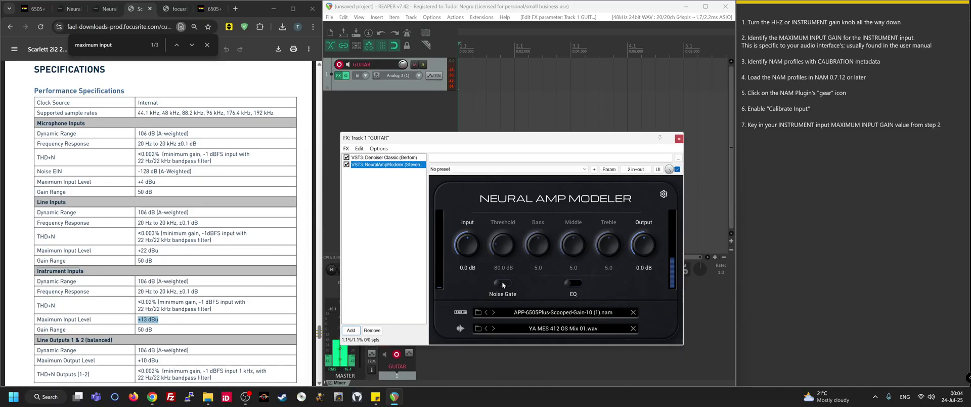
pyautogui.click(502, 283)
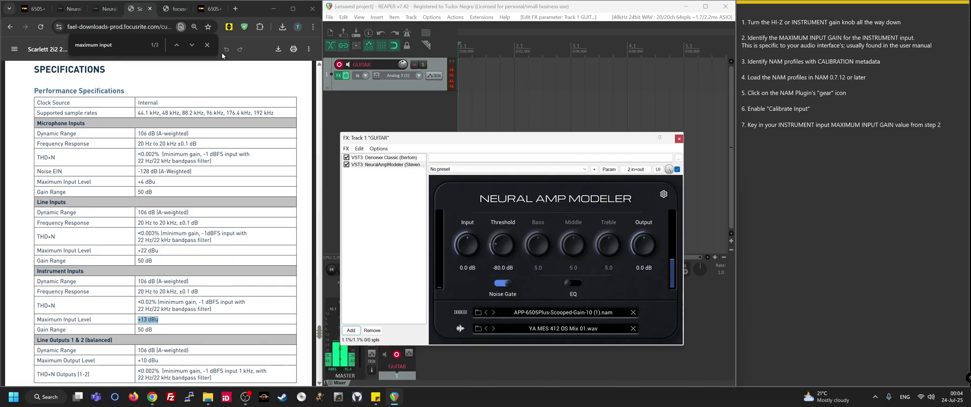
# Step: Open Neural Amp Modeler's settings and check the interface spec sheet for its maximum input level
pyautogui.click(663, 194)
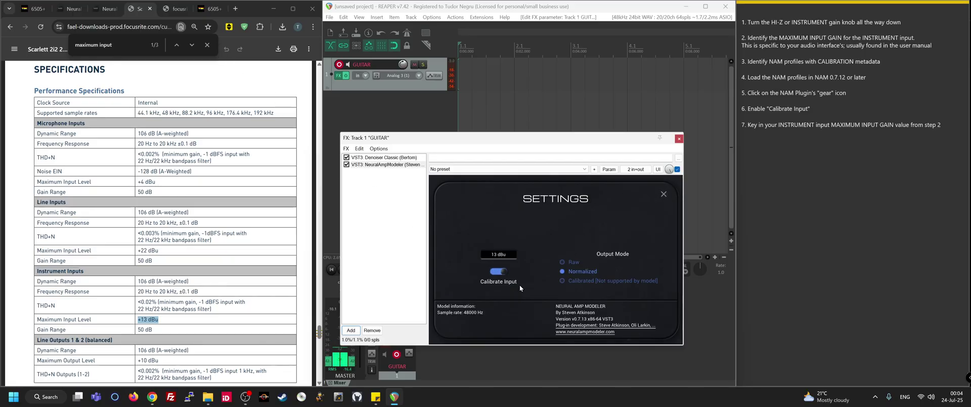
pyautogui.click(103, 9)
pyautogui.click(105, 124)
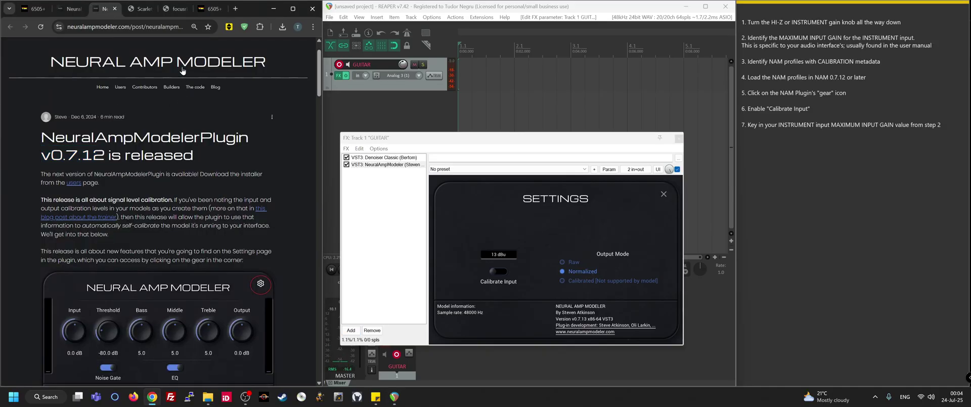
pyautogui.click(177, 9)
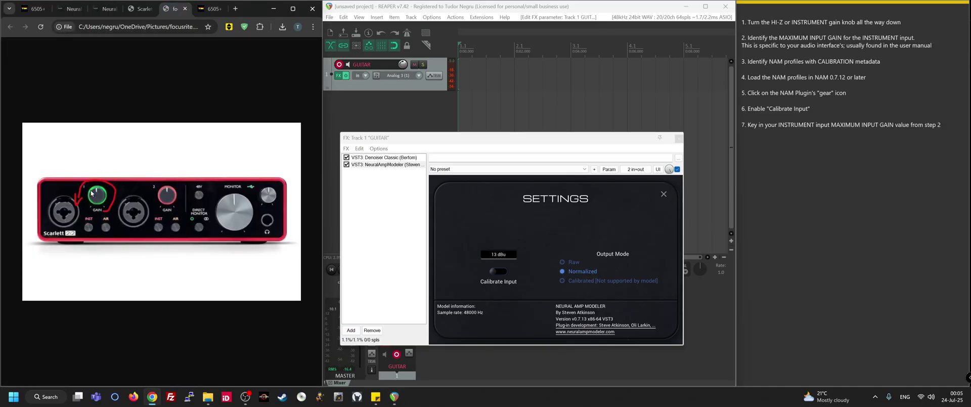
pyautogui.click(137, 8)
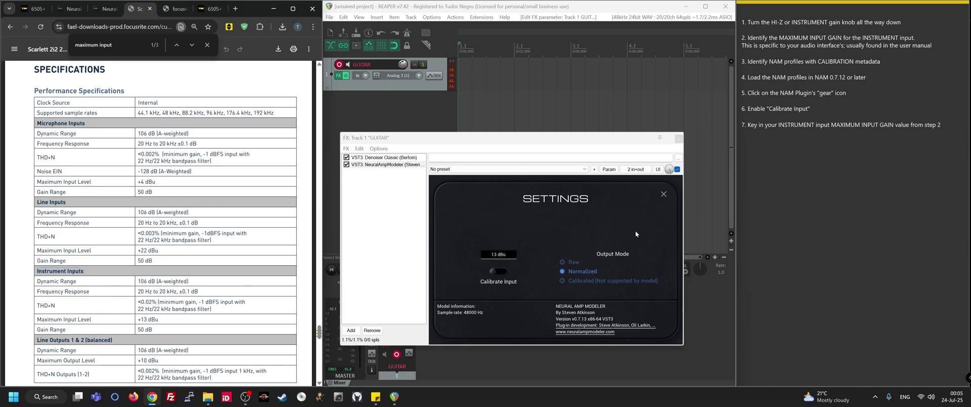
# Step: Set the calibration input level to 13 dBu and switch Calibrate Input on
pyautogui.click(501, 256)
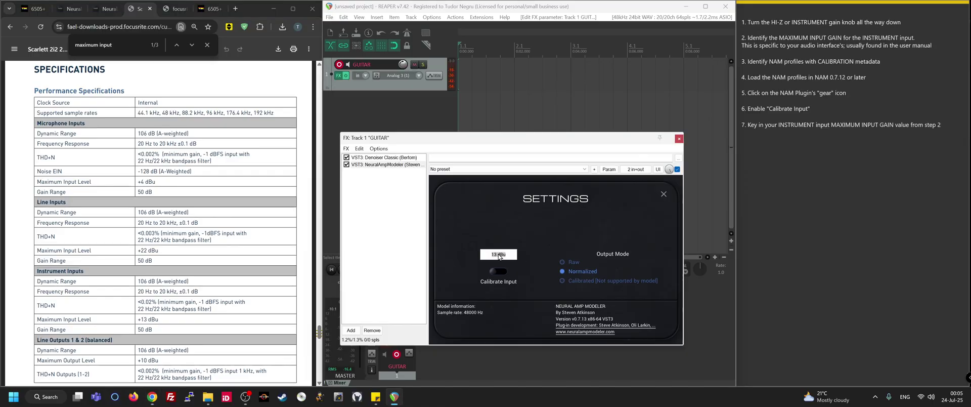
pyautogui.doubleClick(487, 258)
pyautogui.click(498, 273)
# Step: Return to TONE3000's Calibrated-only search results with the Technical filters shown, then bring OBS forward
pyautogui.click(210, 9)
pyautogui.click(10, 26)
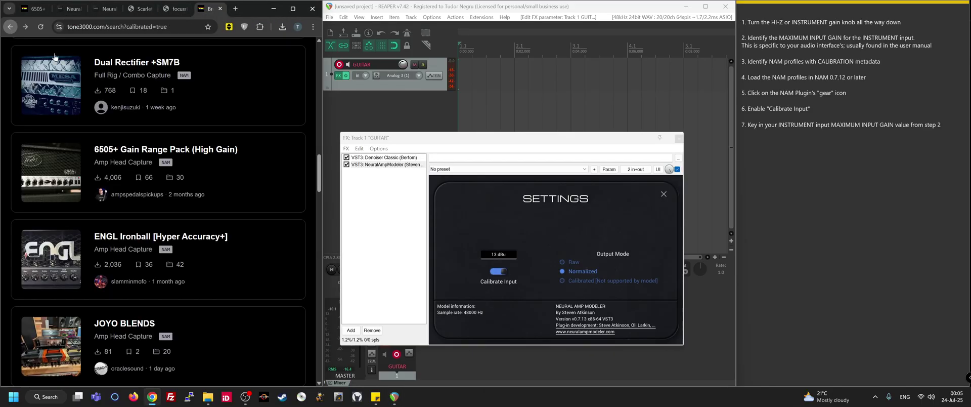
pyautogui.scroll(15, 115, 237)
pyautogui.scroll(-3, 55, 258)
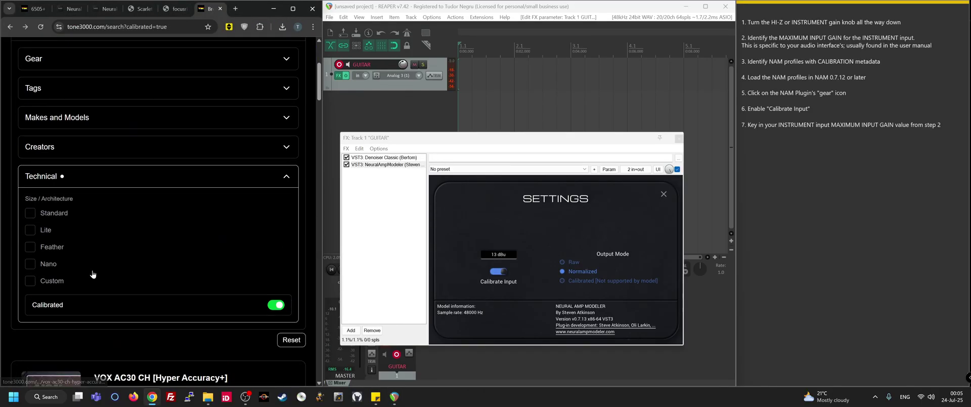
pyautogui.scroll(4, 240, 283)
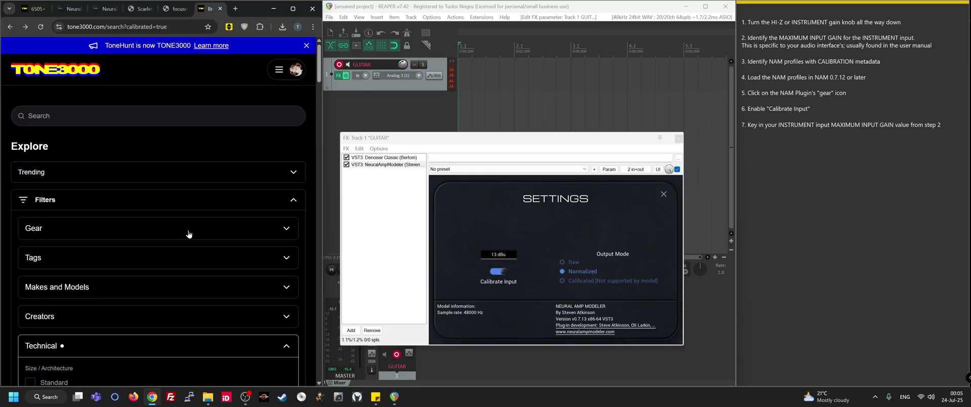
pyautogui.scroll(-1, 90, 191)
pyautogui.scroll(-3, 90, 191)
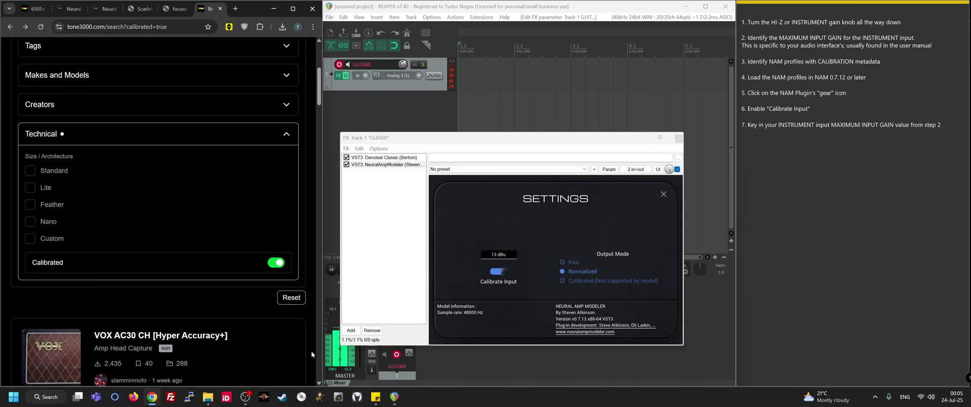
pyautogui.moveTo(249, 402)
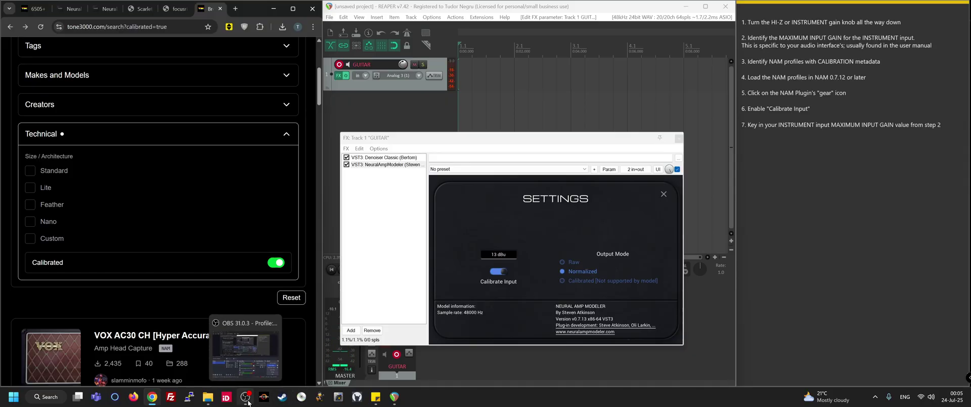
pyautogui.click(249, 402)
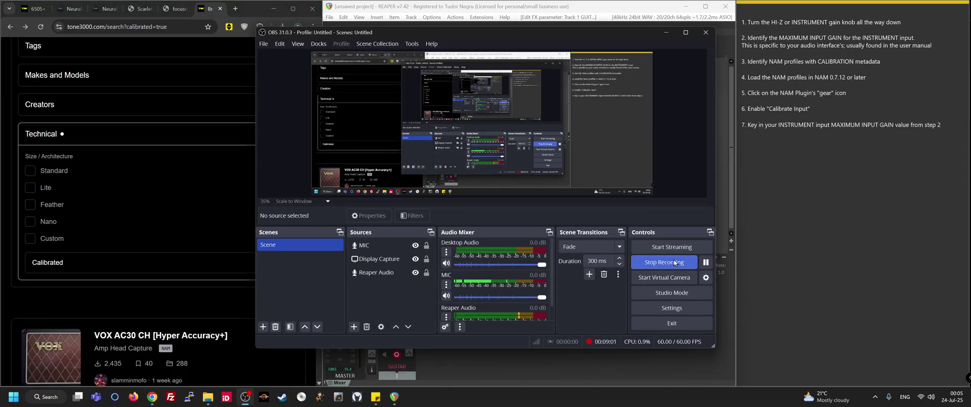